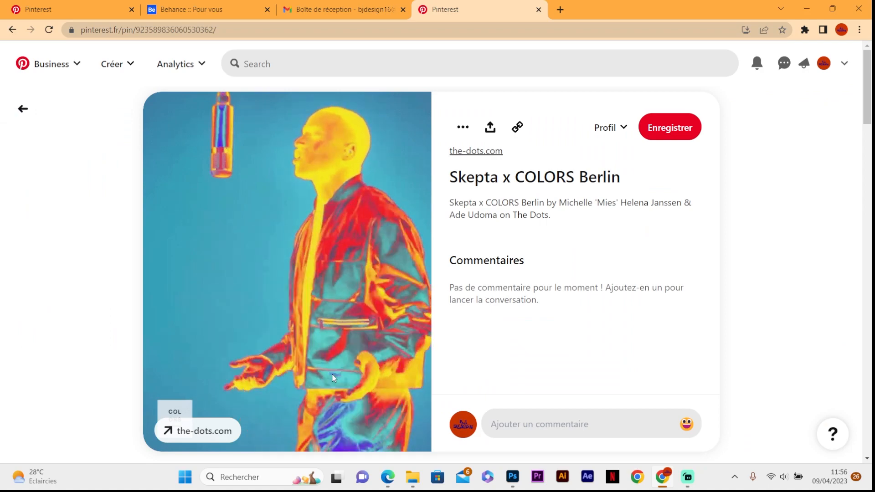
- Browse the pins related to the Skepta x COLORS Berlin image and the previous pin for thermal-style portrait references
scroll(362, 337, down, 5)
scroll(362, 337, down, 6)
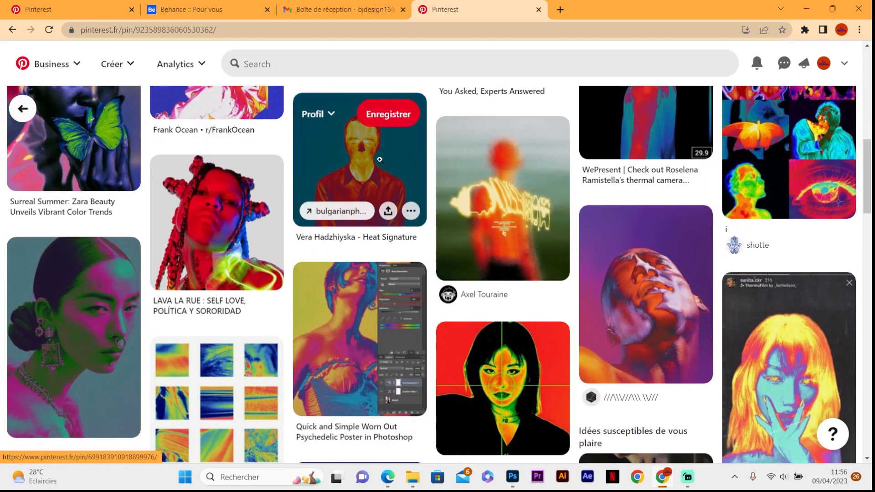
scroll(498, 212, down, 7)
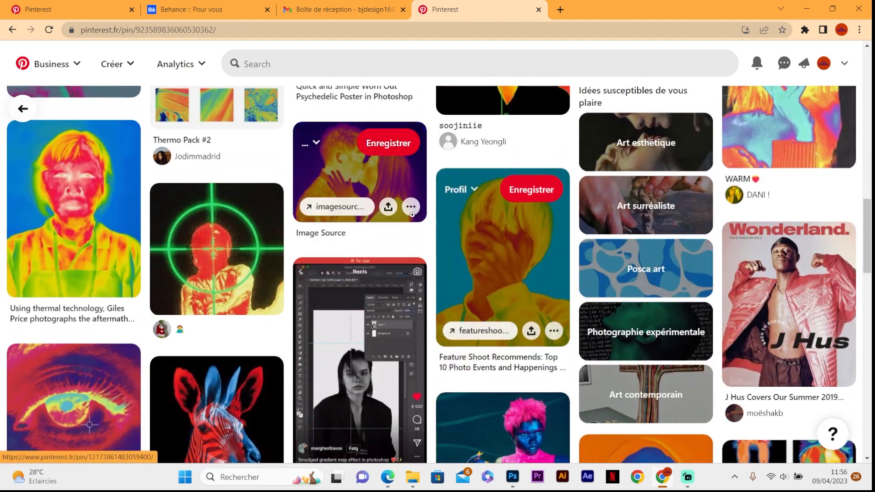
scroll(491, 266, down, 6)
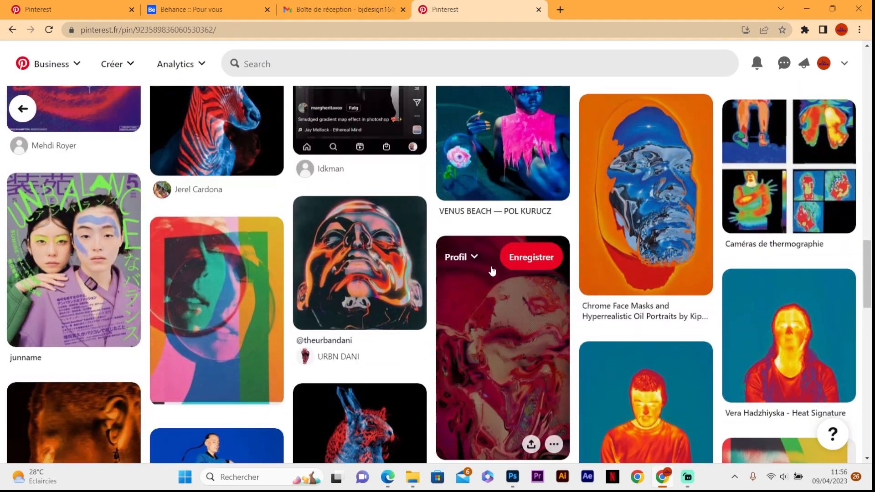
scroll(491, 266, up, 11)
scroll(491, 266, up, 12)
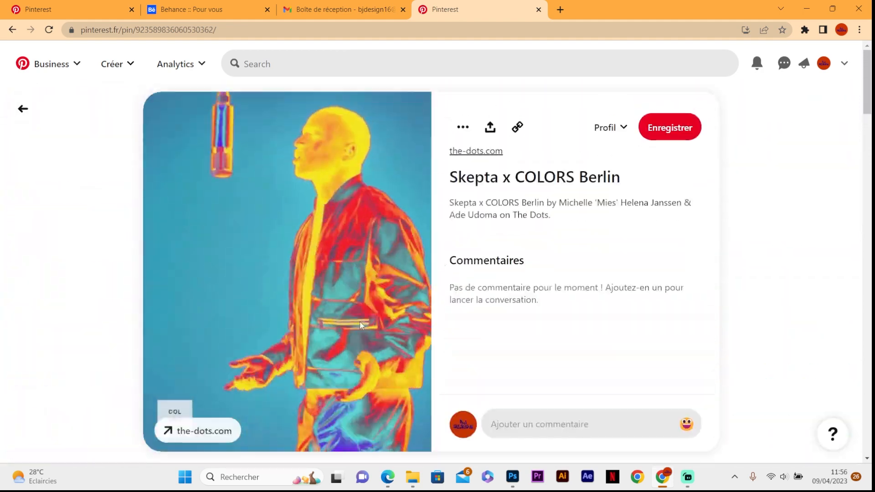
click(23, 108)
scroll(616, 249, down, 4)
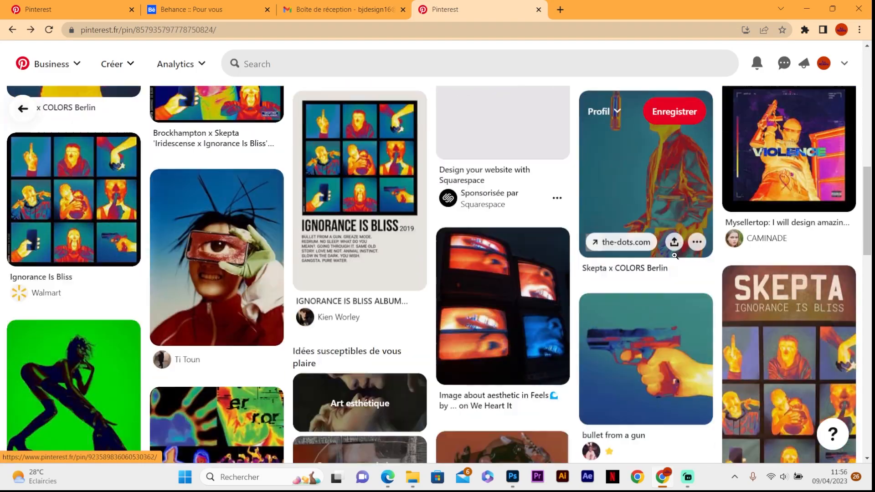
scroll(615, 250, down, 3)
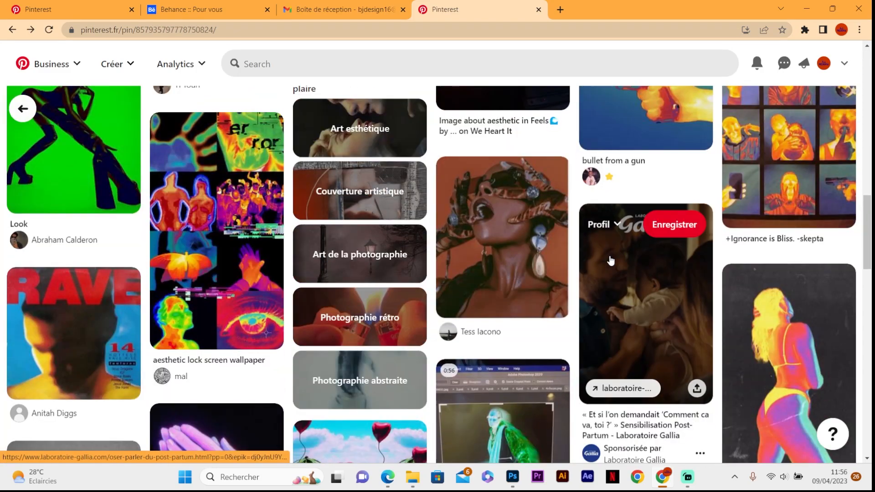
scroll(593, 277, down, 7)
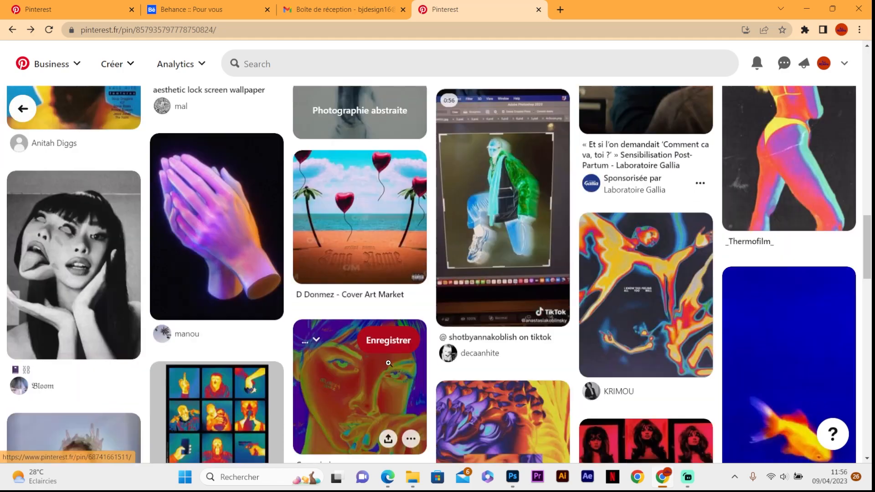
scroll(508, 301, up, 15)
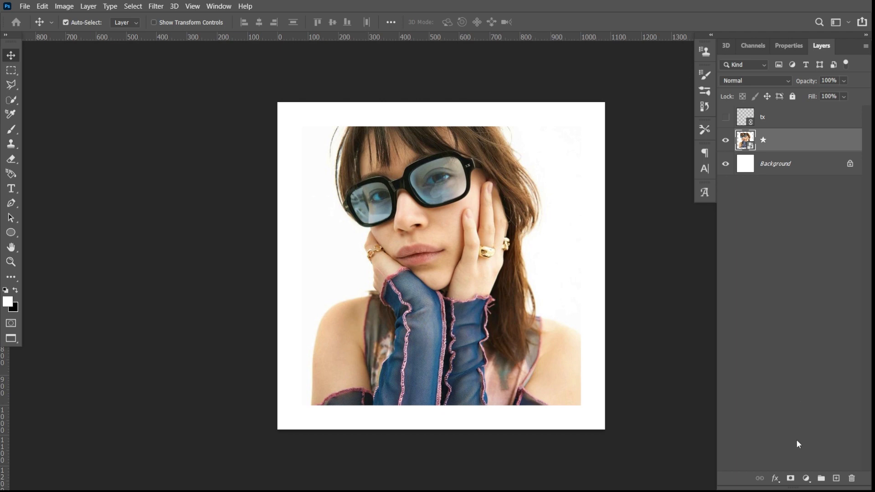
- In Photoshop, add a Gradient Map adjustment layer above the portrait layer and open its gradient for editing
click(806, 479)
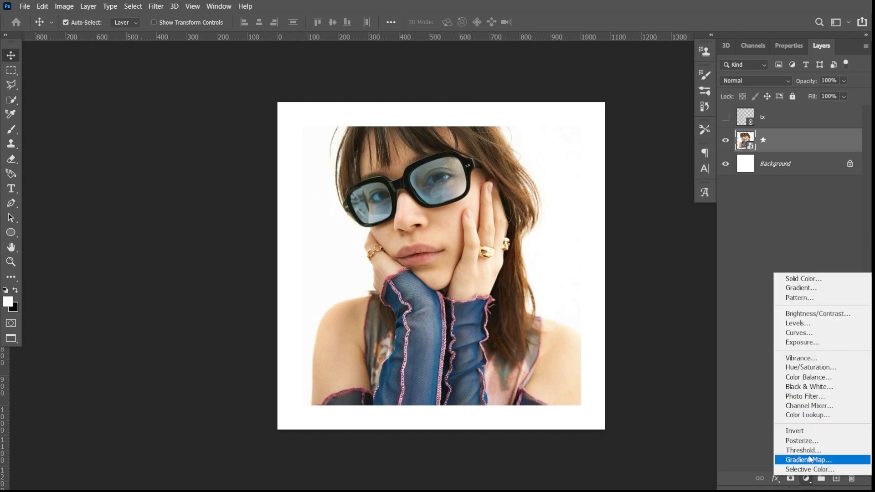
click(809, 461)
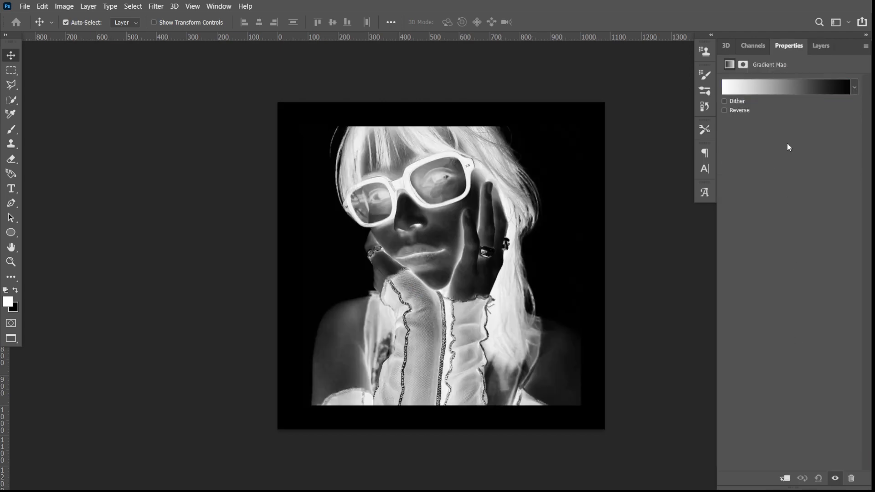
click(768, 86)
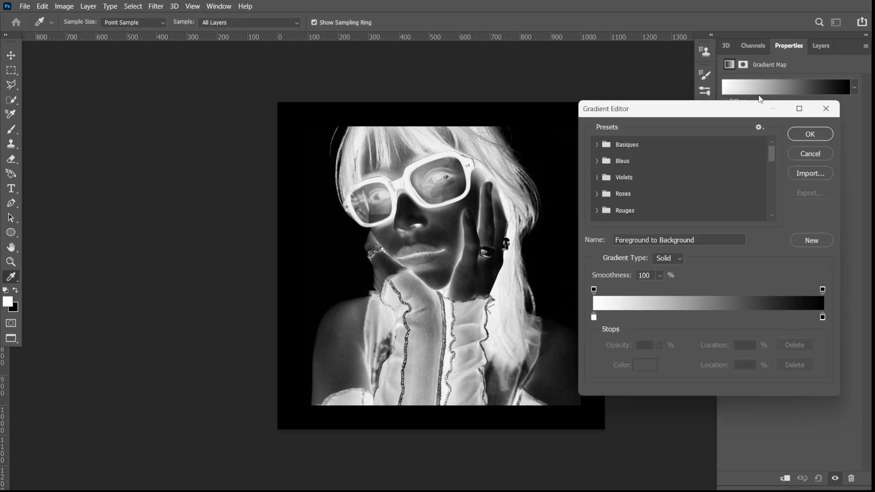
- Change the gradient's white starting colour stop at 0% to blue, 0409f0
click(593, 318)
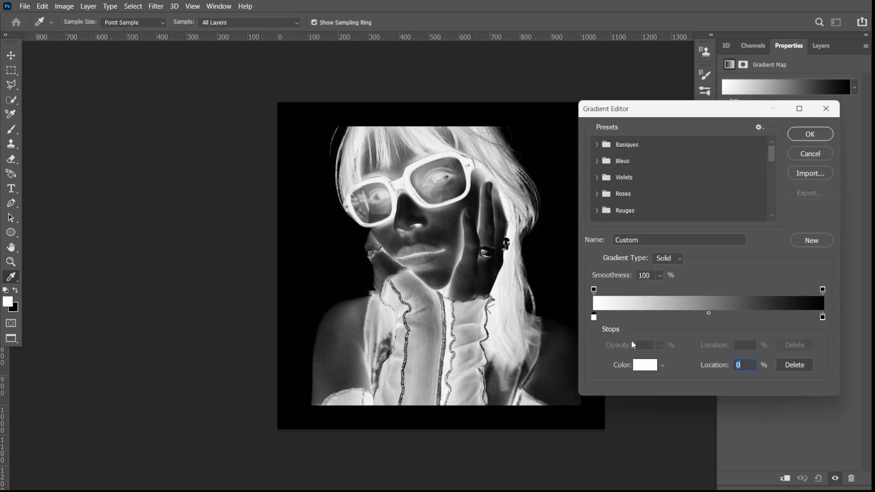
click(645, 365)
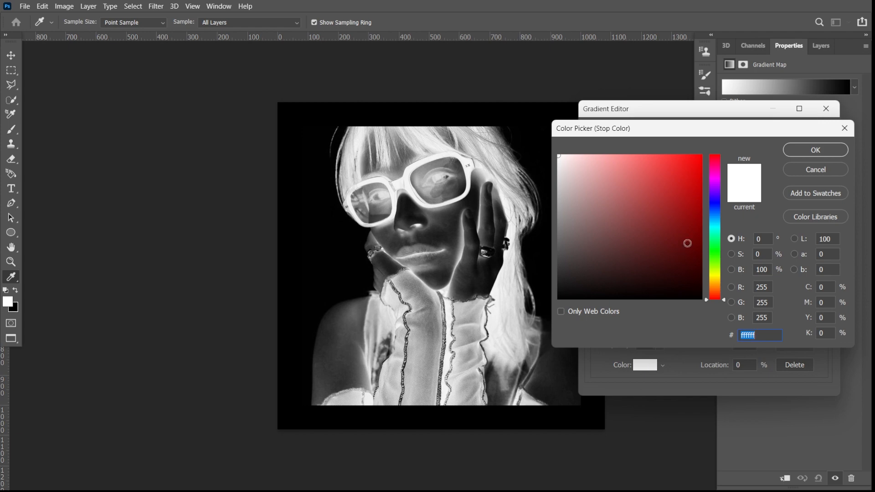
click(716, 208)
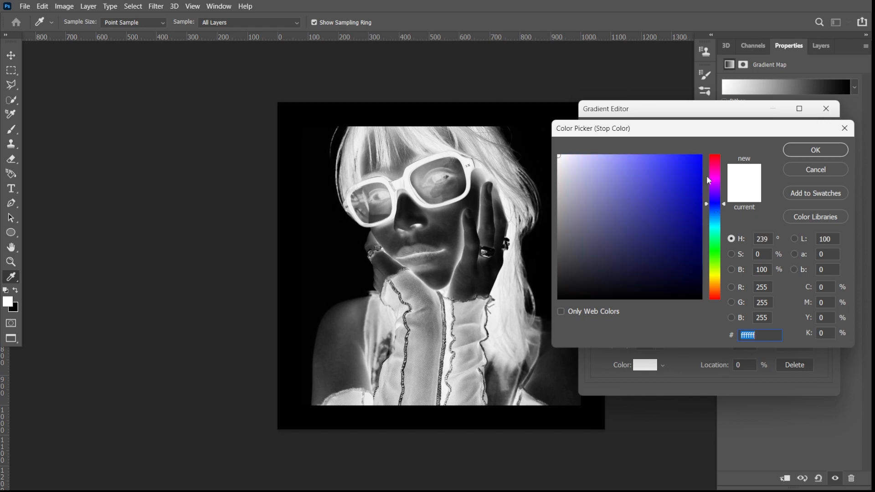
click(700, 164)
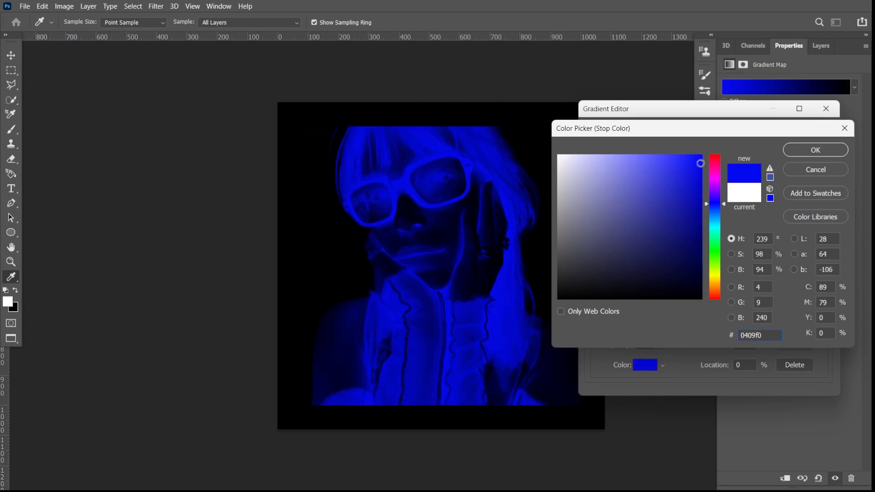
click(797, 150)
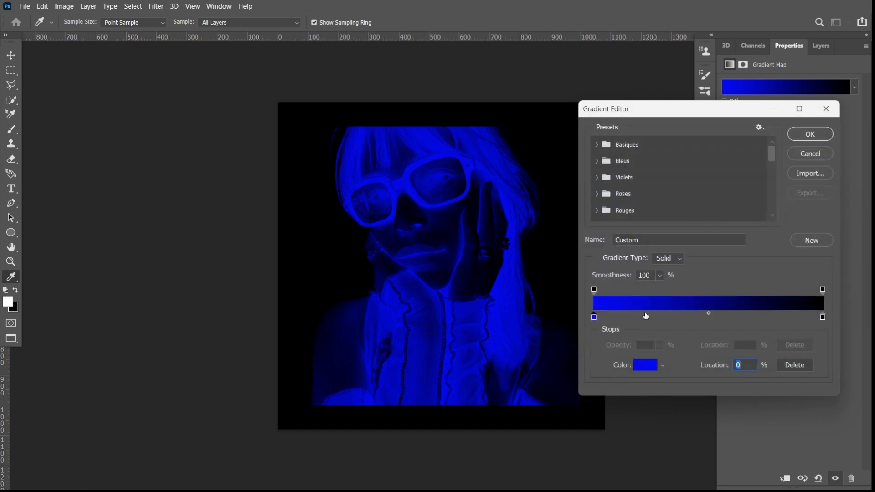
- Add a colour stop at 22% and set its colour to green, 1af004
click(642, 365)
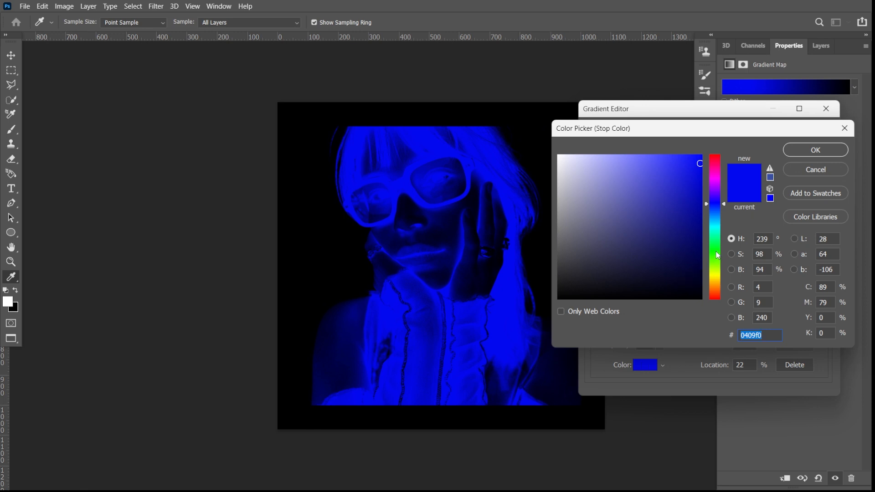
click(717, 253)
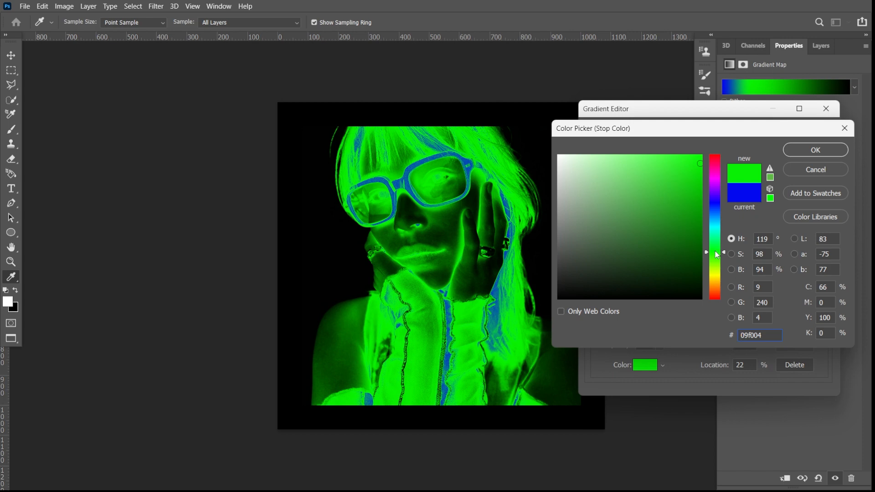
drag(715, 253, 715, 254)
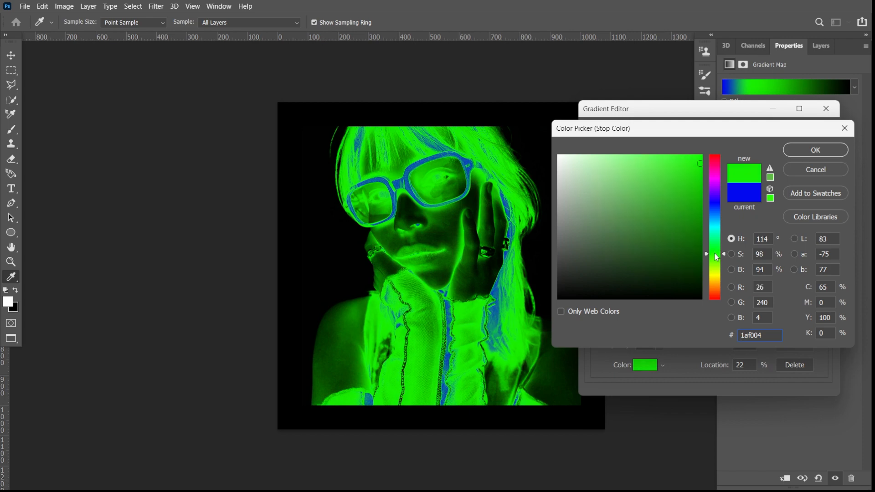
click(809, 152)
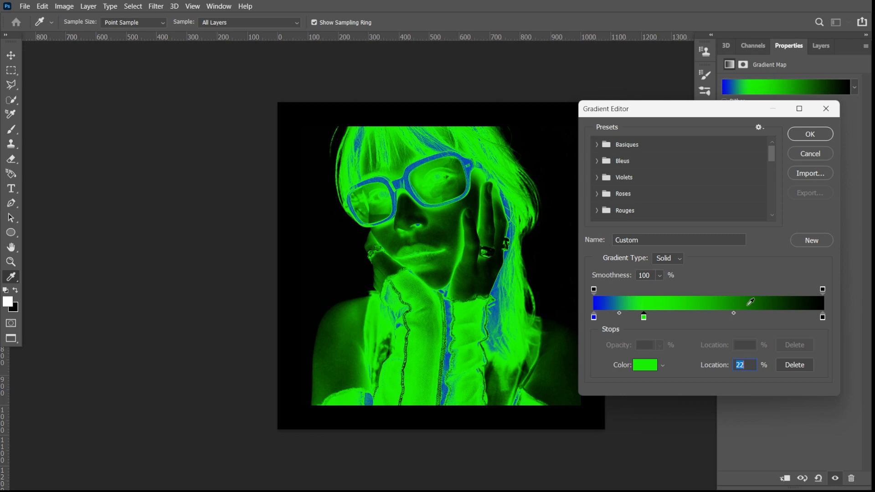
- Add a colour stop at 40% and set its colour to yellow, f0ed04
click(687, 315)
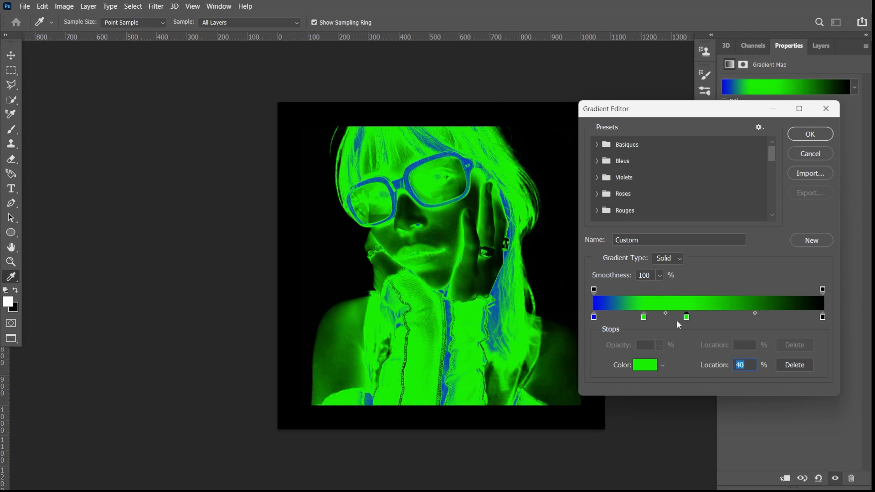
click(645, 366)
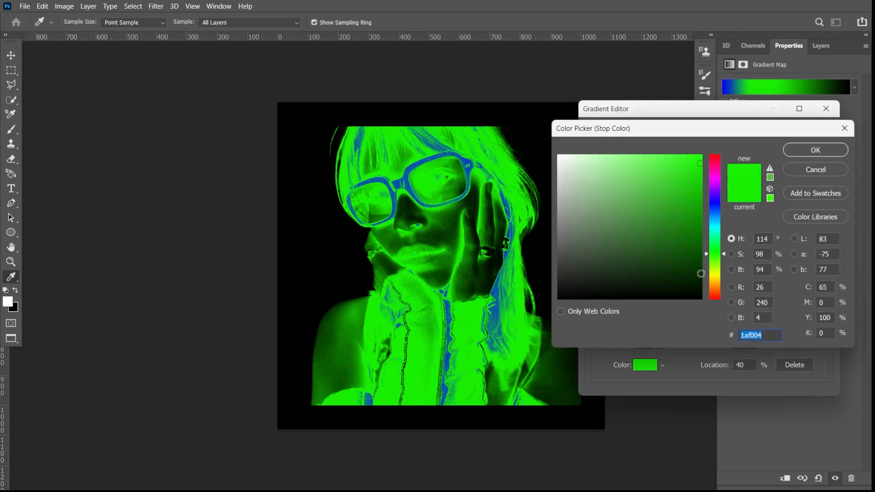
click(716, 276)
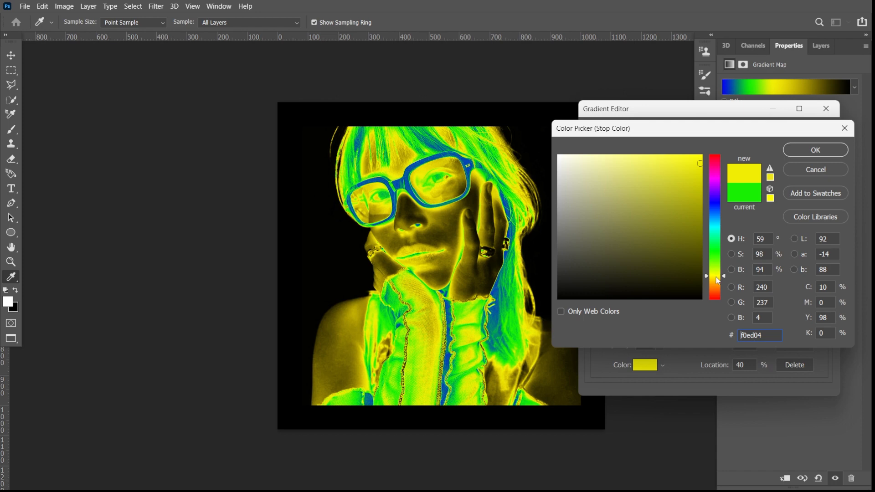
click(717, 279)
click(718, 276)
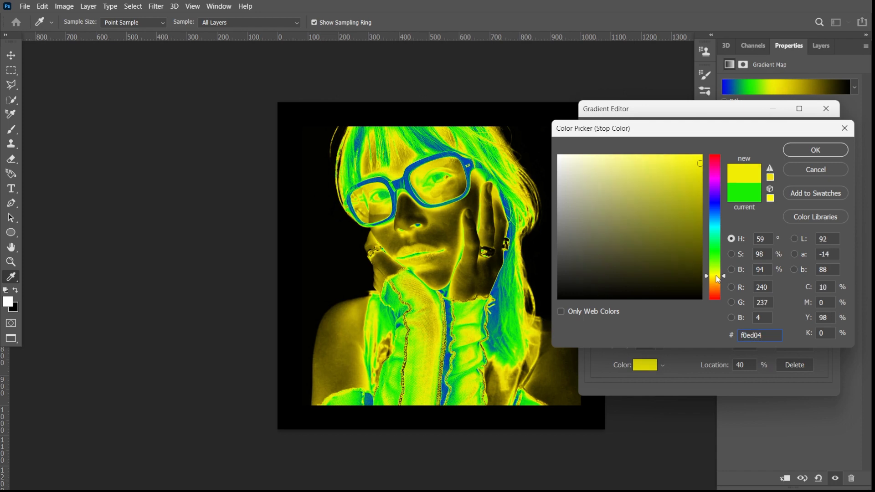
click(798, 153)
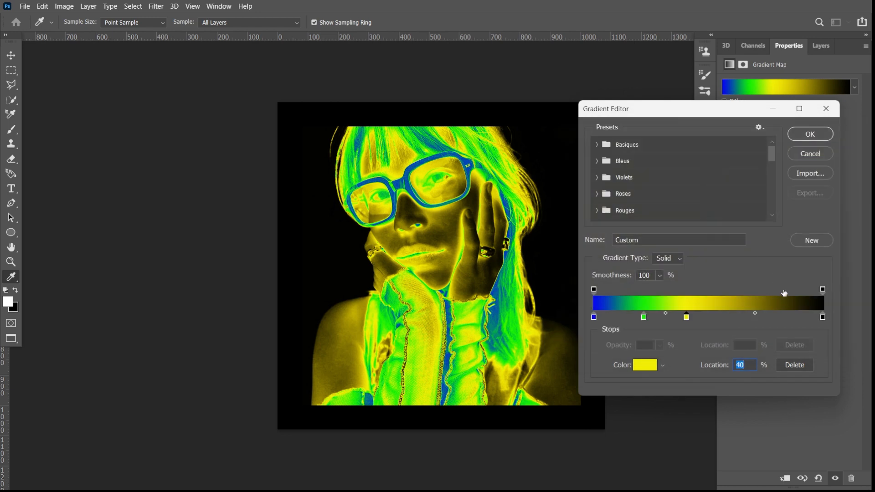
- Add a colour stop at 85% and set its colour to red, f00404
click(787, 316)
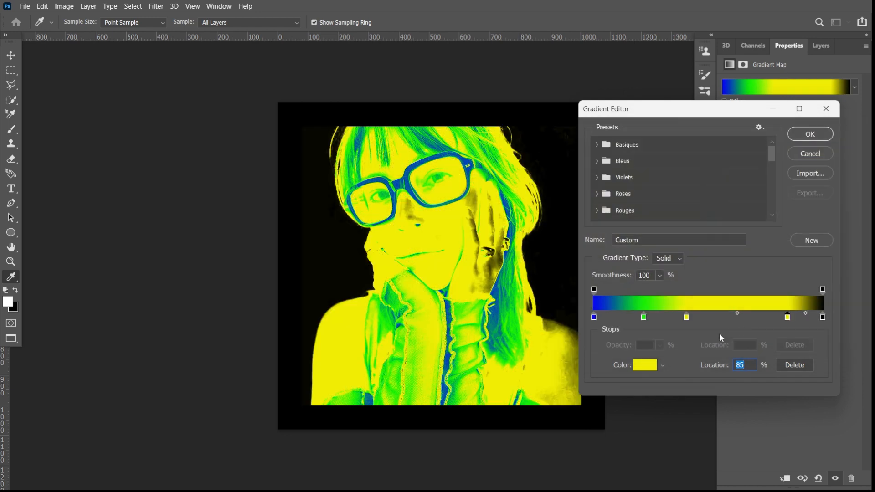
click(638, 365)
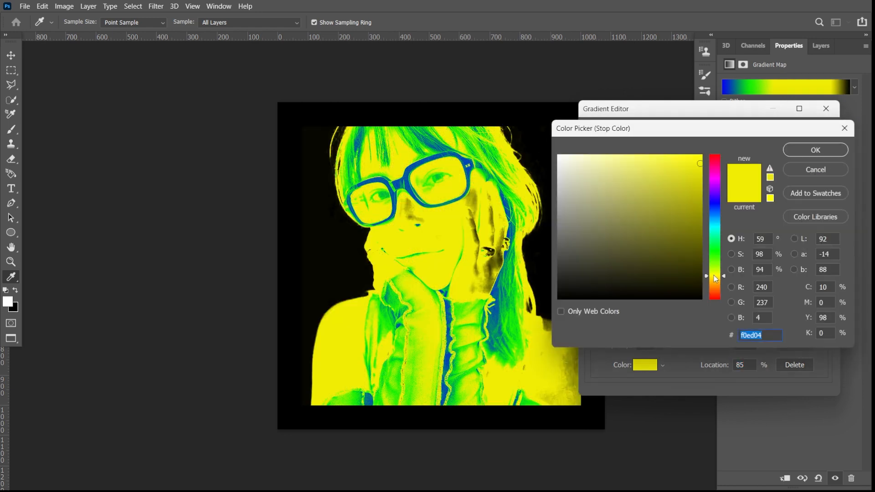
drag(715, 277, 714, 154)
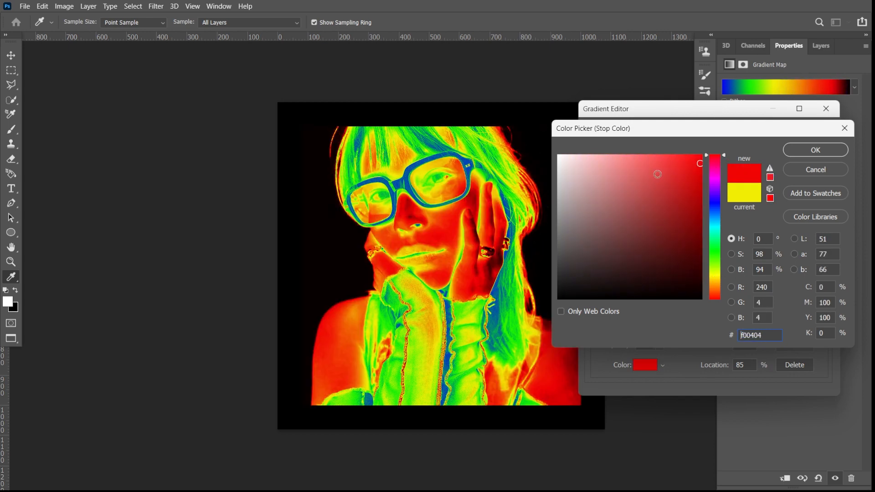
click(797, 151)
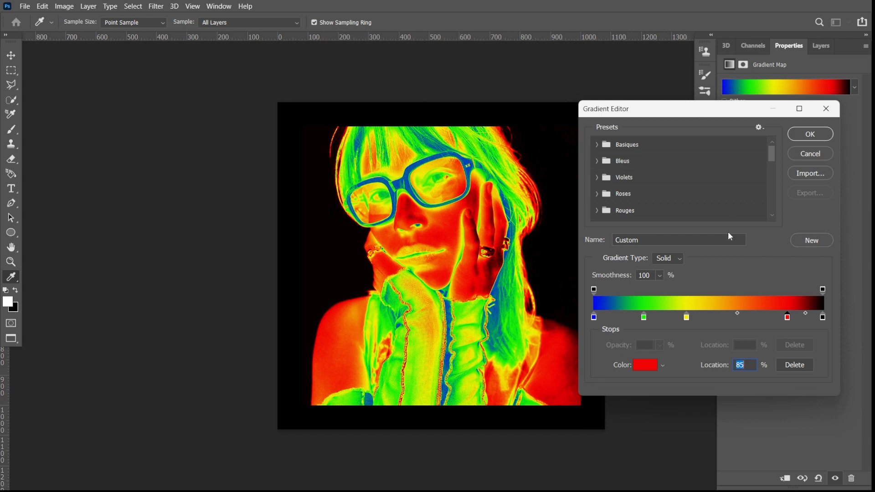
- Move the green colour stop to 26% and the yellow colour stop to 49%
click(644, 317)
drag(651, 317, 654, 316)
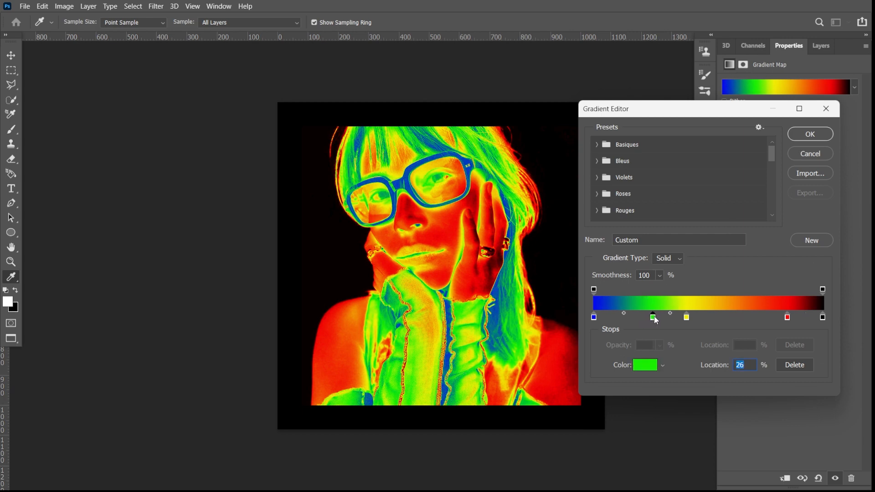
click(687, 318)
drag(690, 320, 709, 320)
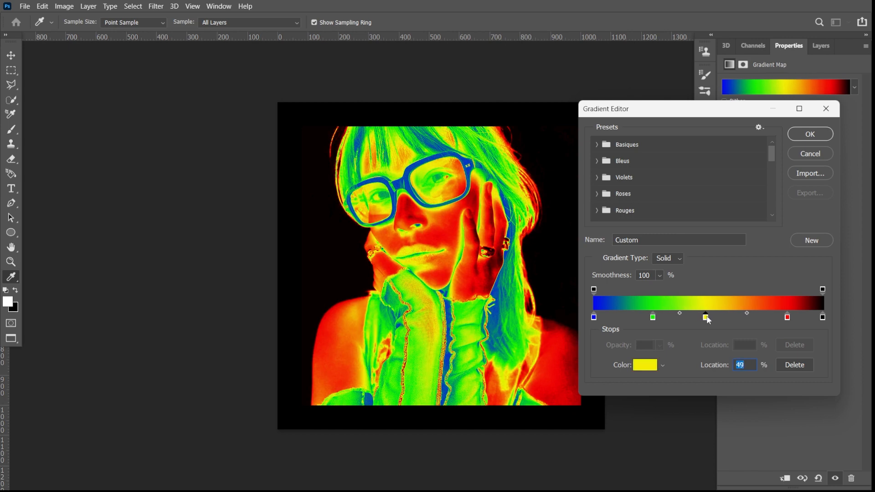
- Reposition the gradient's colour stops: blue at 9%, red at 79%, yellow at 53% and green at 22%
click(594, 317)
drag(594, 317, 614, 317)
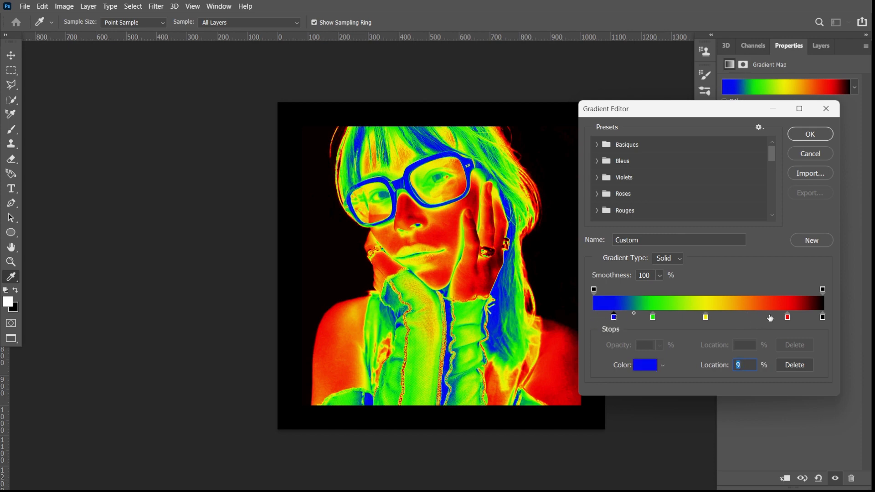
drag(787, 318, 778, 319)
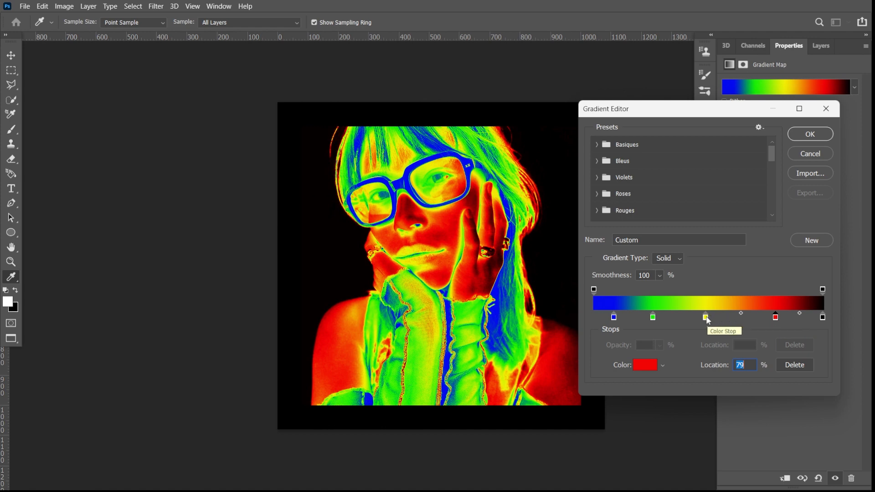
drag(705, 317, 717, 321)
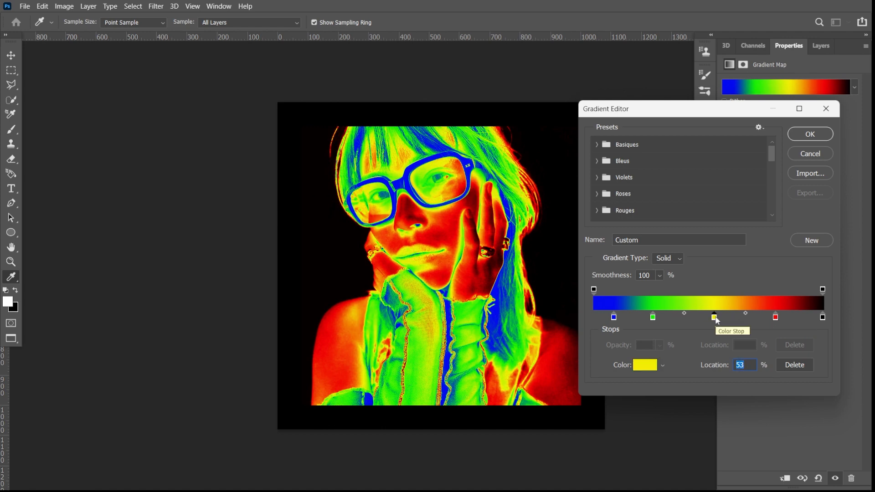
mouse_move(653, 317)
mouse_down()
mouse_move(664, 319)
mouse_move(644, 318)
mouse_up()
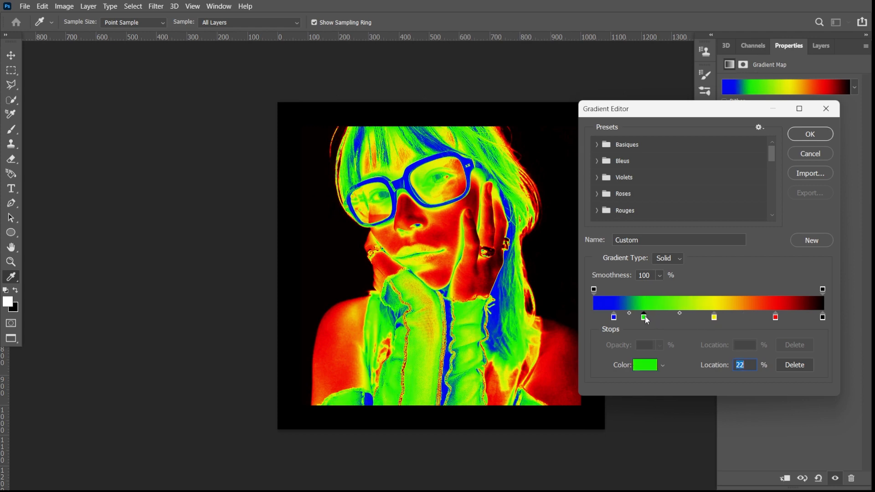
- Move the blue colour stop to 5% and the yellow stop to 49%, and save the gradient as a new preset named Custom
drag(613, 318, 607, 319)
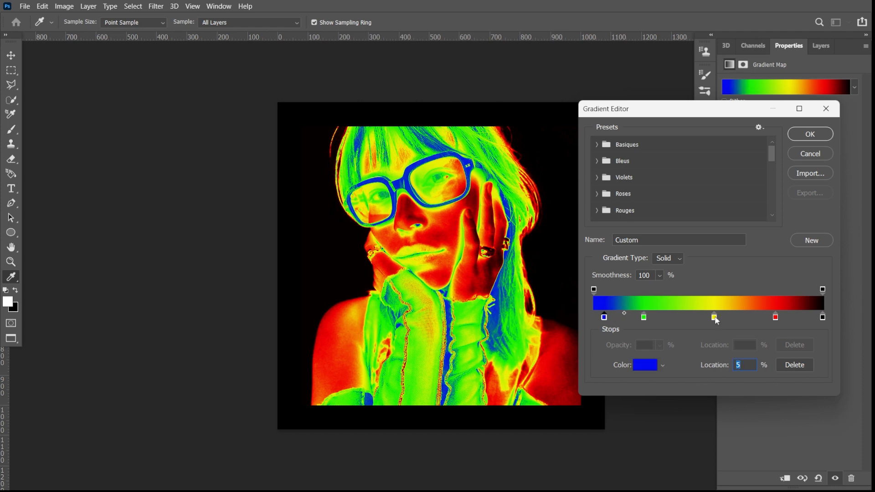
drag(715, 319, 710, 321)
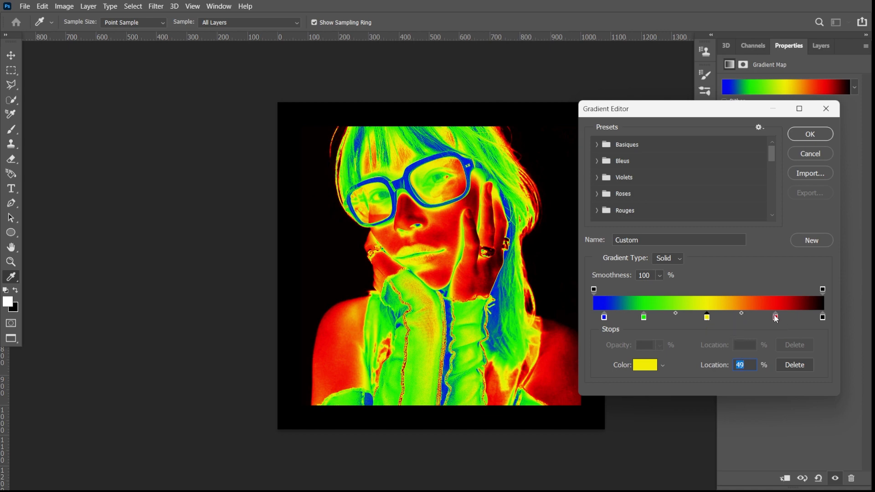
click(805, 241)
click(806, 134)
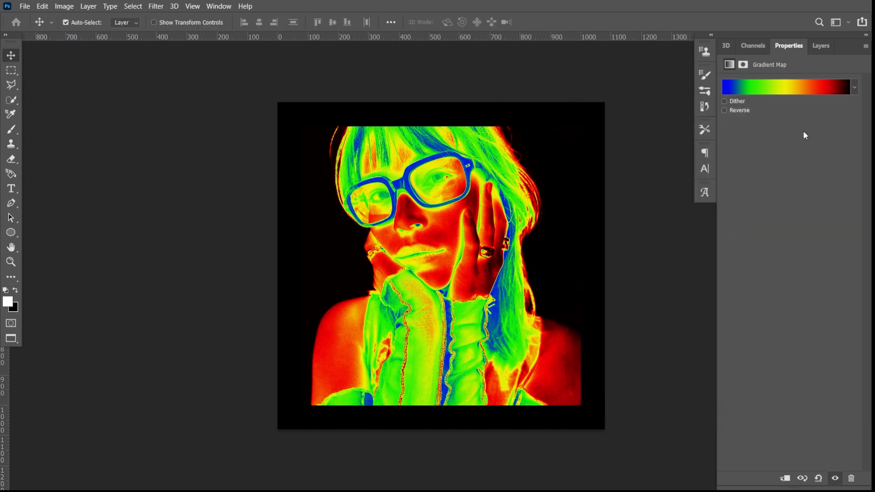
- Clip the Gradient Map 1 adjustment layer to the portrait layer with a clipping mask
click(824, 48)
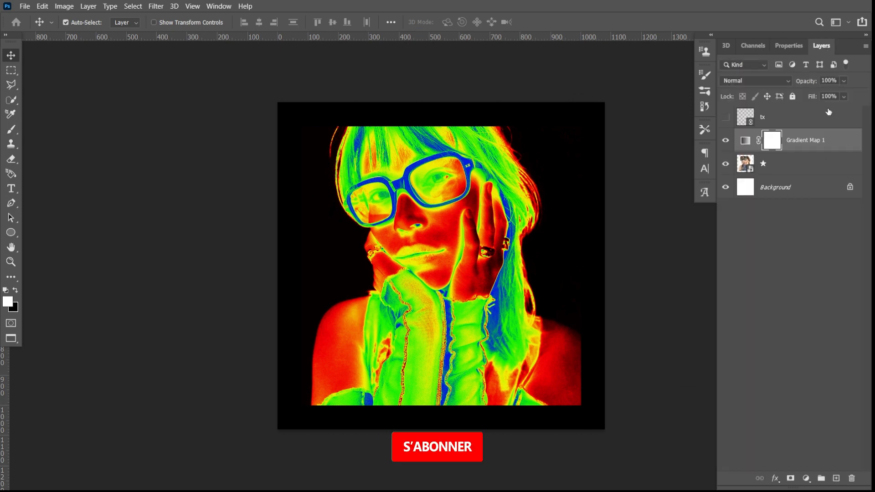
right_click(839, 141)
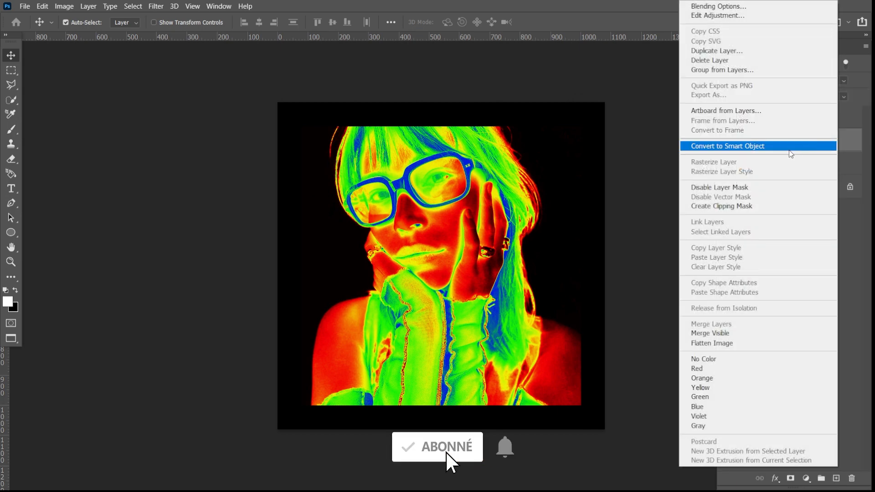
click(748, 206)
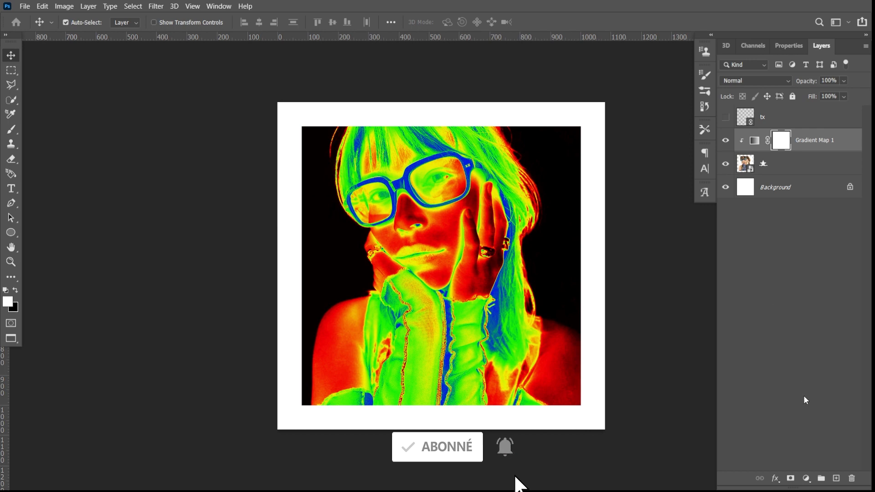
- Add a Levels adjustment layer above the gradient map with RGB input levels 31, 1.84 and 214
click(807, 478)
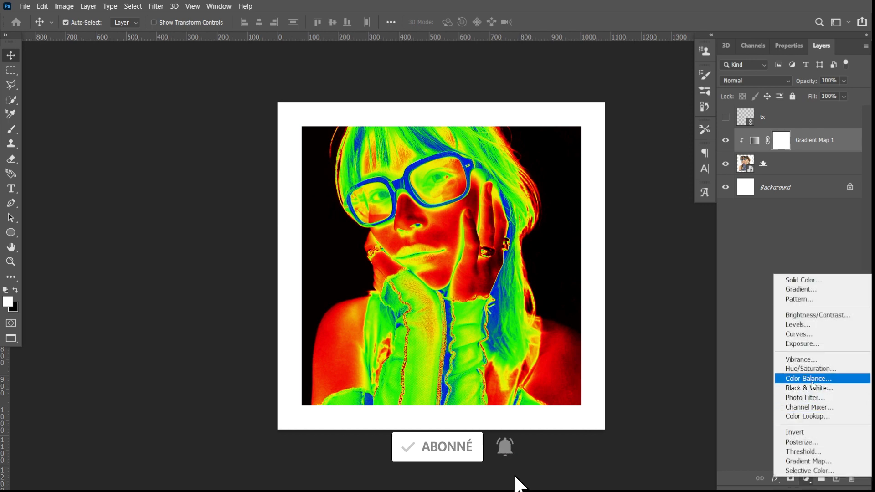
click(815, 325)
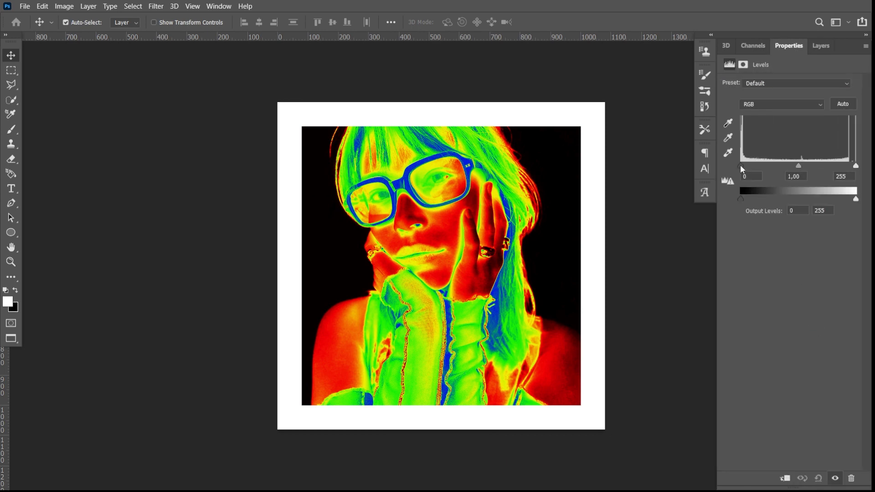
drag(740, 165, 783, 166)
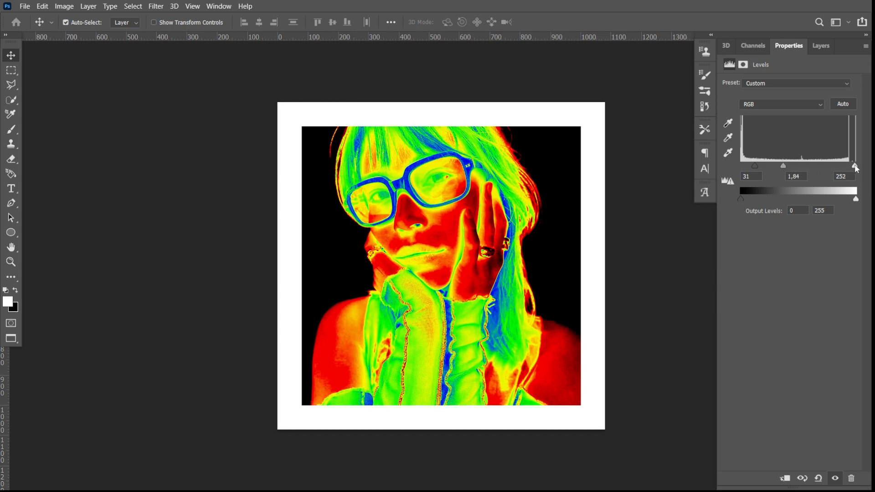
mouse_move(855, 166)
mouse_down()
mouse_move(822, 166)
mouse_move(839, 167)
mouse_up()
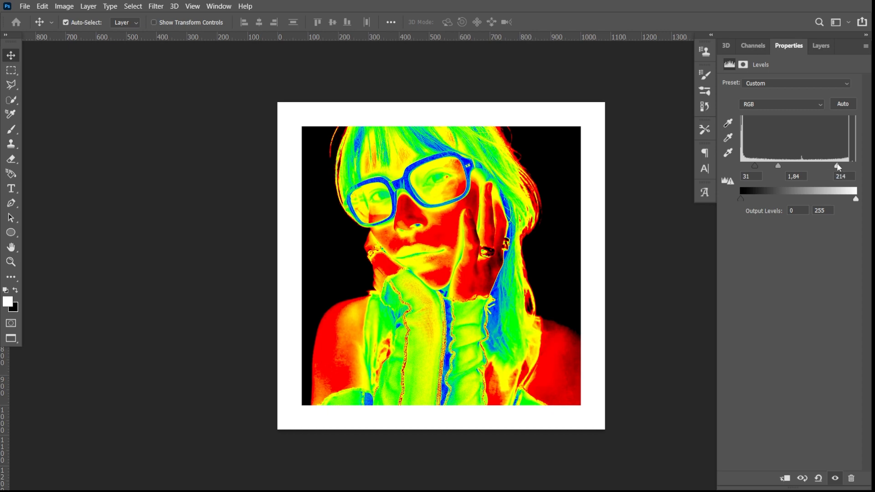
- Add a Curves adjustment layer with shadow, midtone and highlight points, raising the black end to output 17 and lowering the white end to 232
click(823, 49)
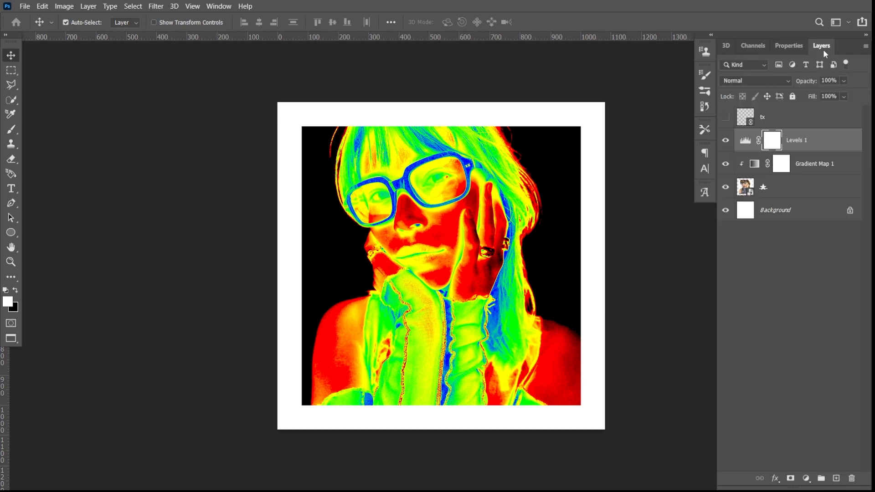
click(806, 478)
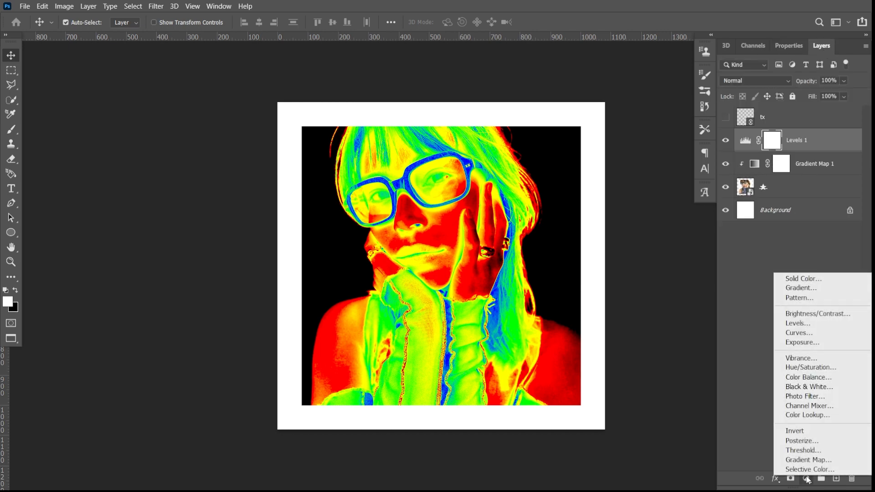
click(816, 336)
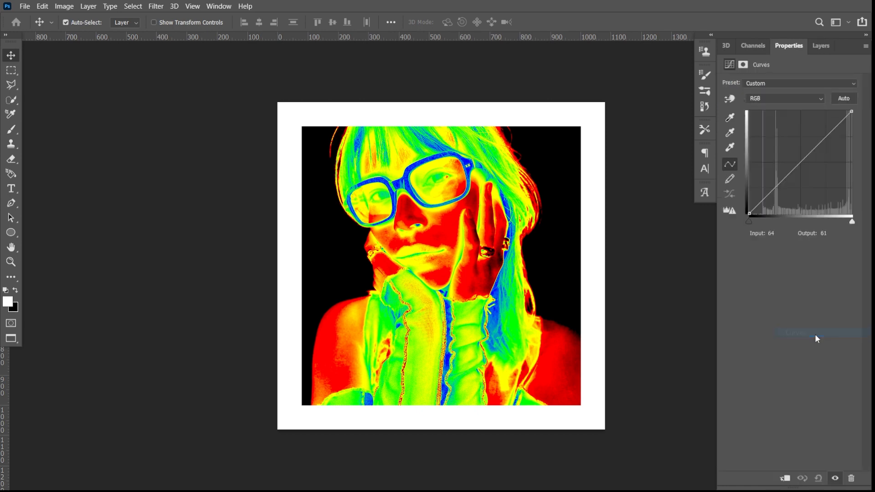
click(775, 189)
click(801, 162)
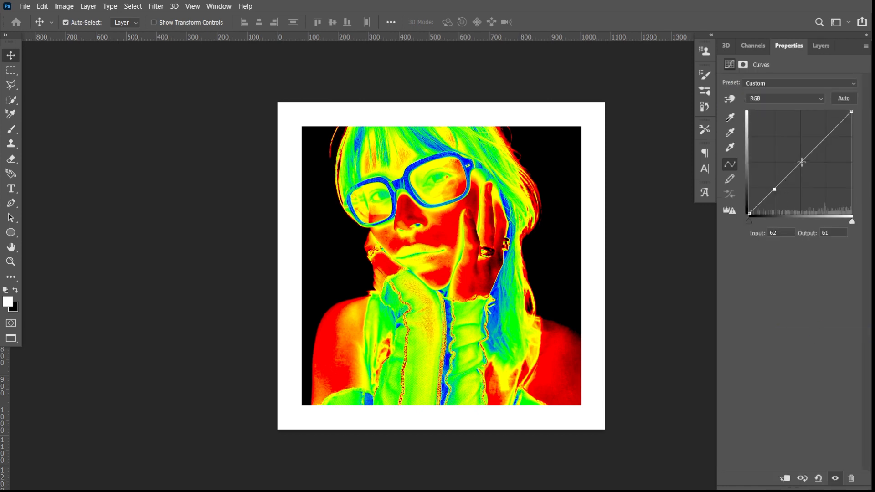
click(825, 139)
drag(748, 214, 746, 207)
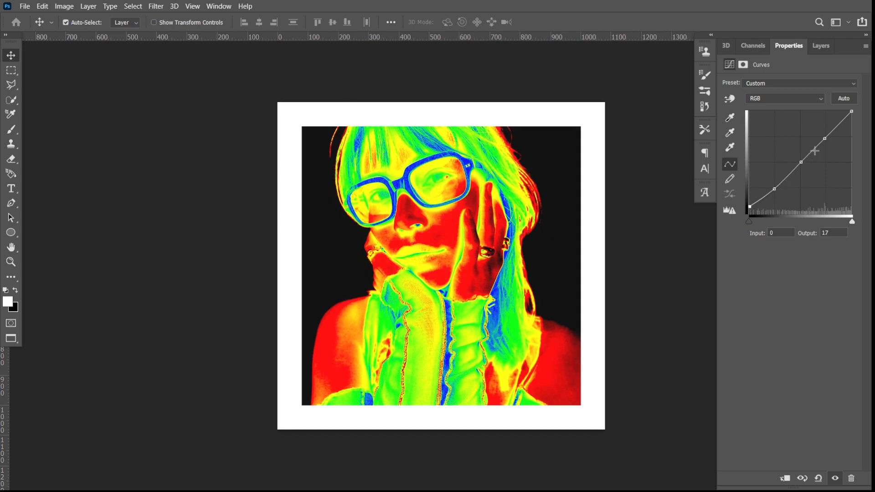
drag(851, 114, 852, 120)
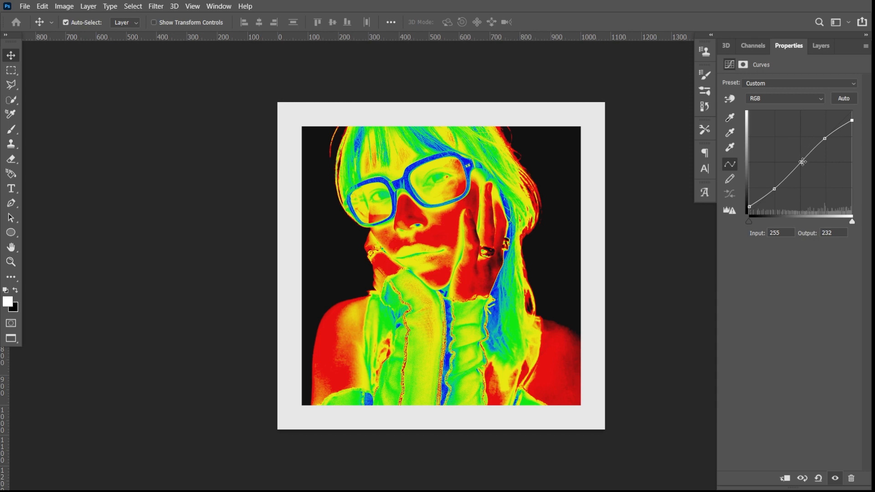
- Shift the curve's midtone point to input 115, output 129 and highlight point to input 179, output 193, and lower the shadow point slightly
drag(802, 162, 796, 161)
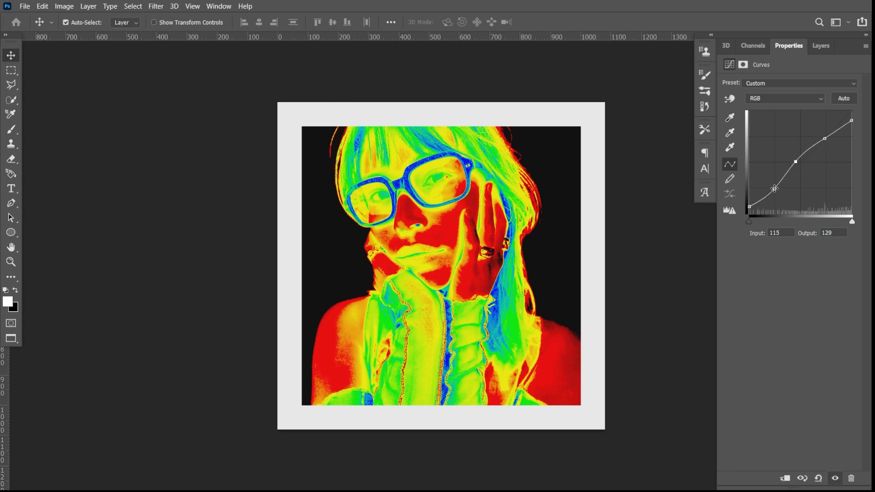
drag(775, 189, 774, 192)
drag(825, 138, 820, 135)
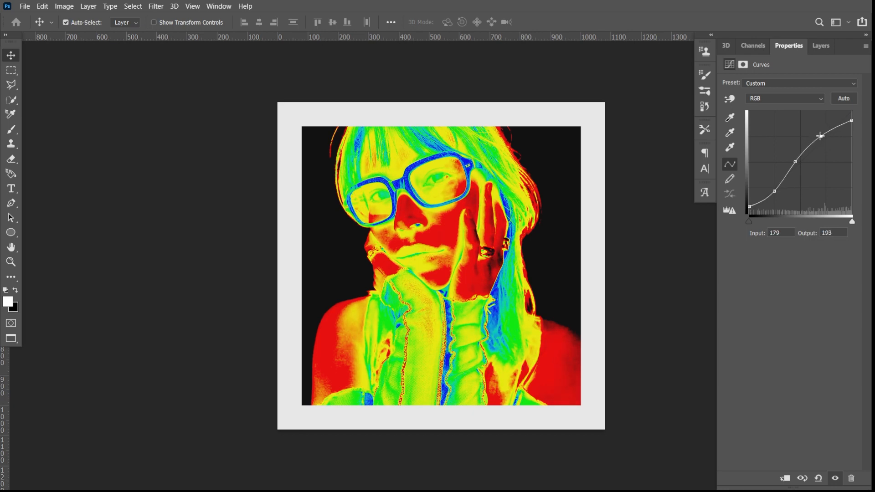
click(822, 47)
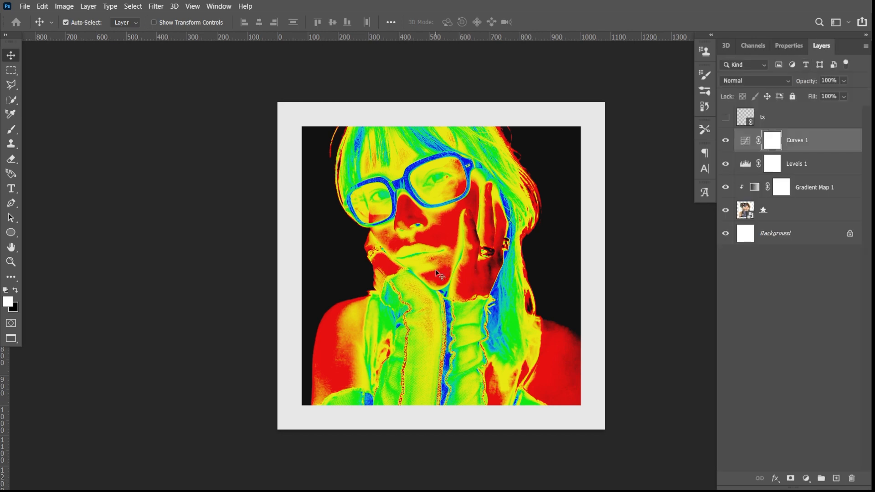
- Examine the thermal colours across the portrait's face, hair and sleeve up close
key(ctrl+plus)
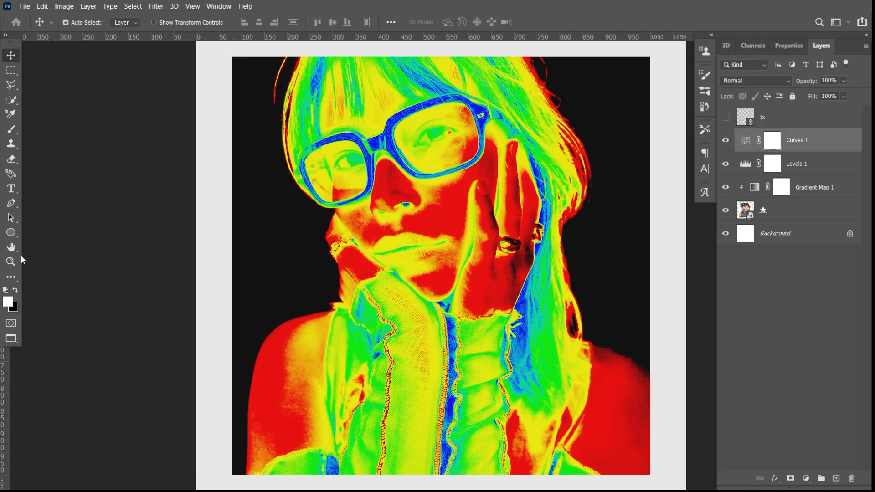
click(11, 247)
drag(410, 174, 353, 161)
drag(354, 169, 353, 172)
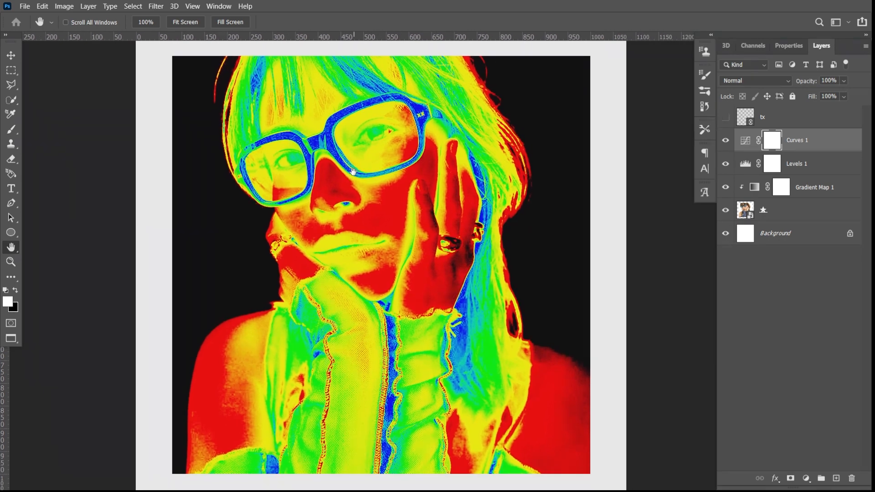
key(ctrl+minus)
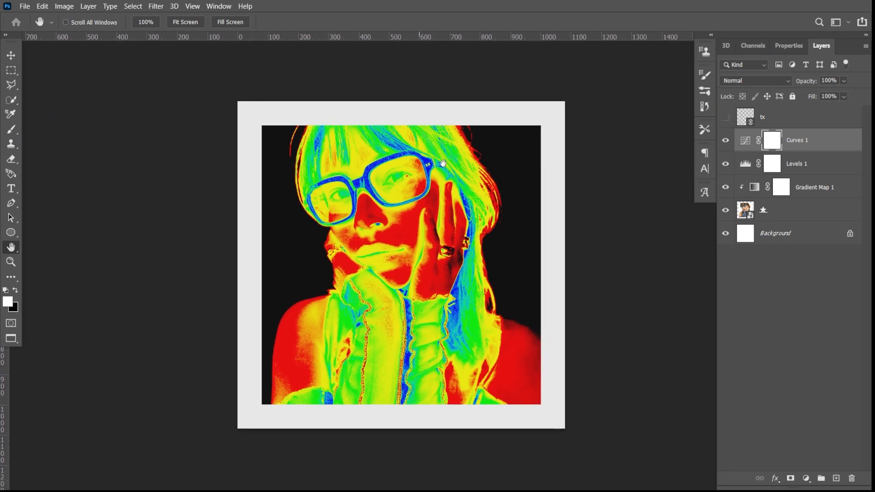
key(v)
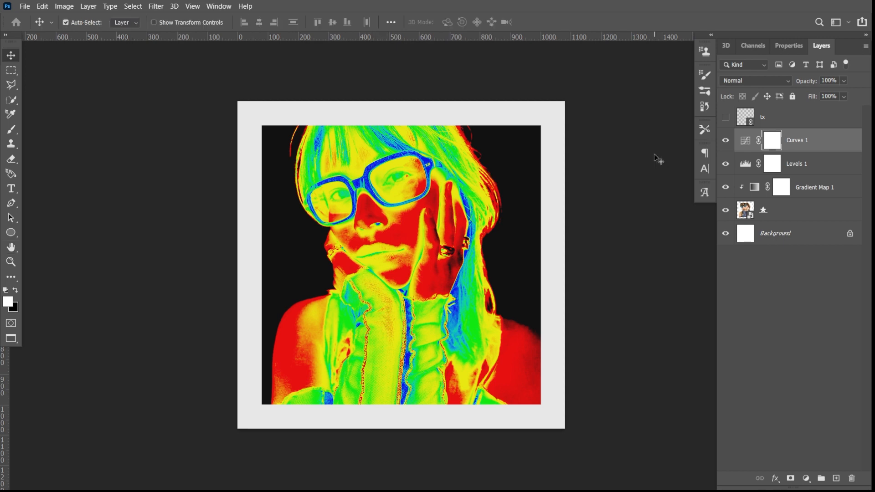
- Make the tx texture layer visible and check its grain over the face and sleeve up close
click(726, 118)
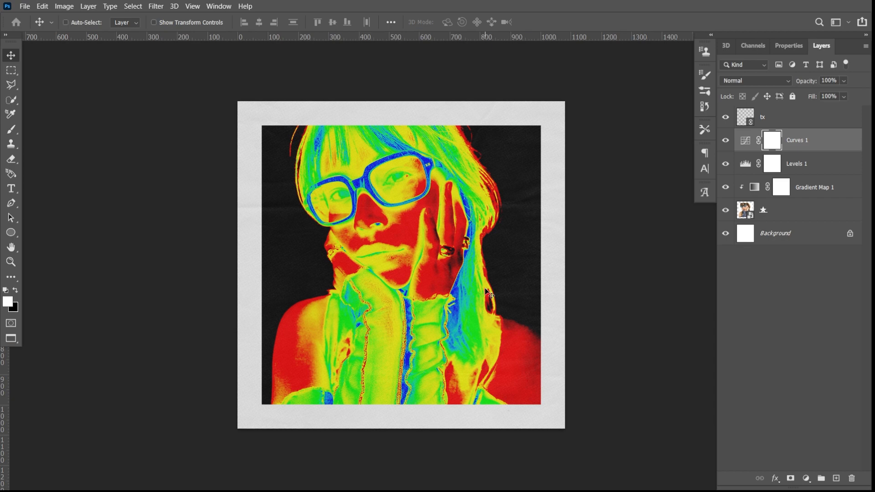
scroll(486, 291, up, 5)
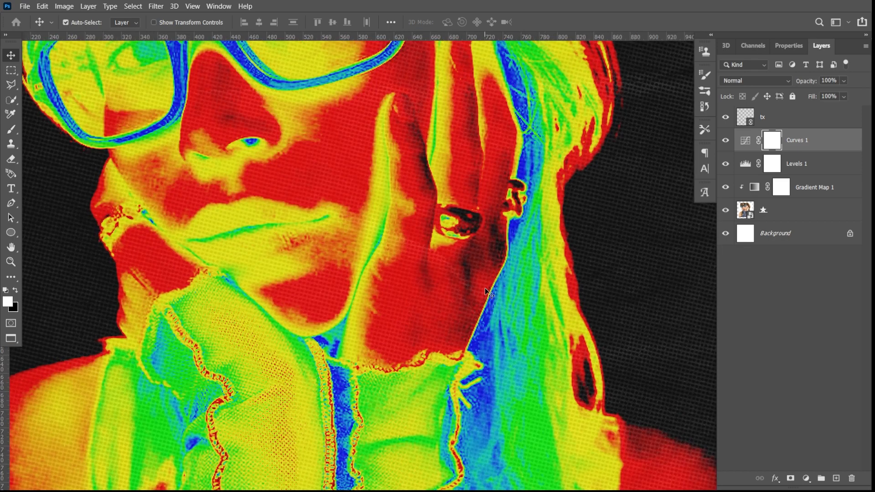
click(16, 250)
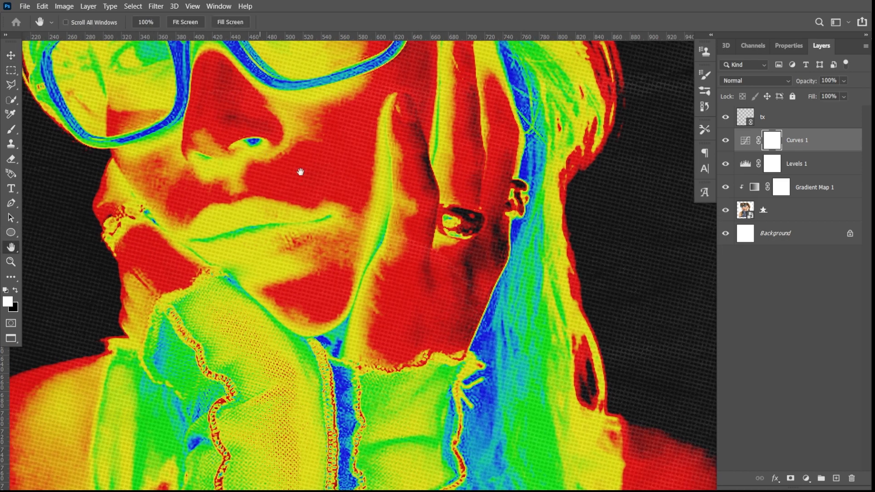
drag(255, 155, 290, 109)
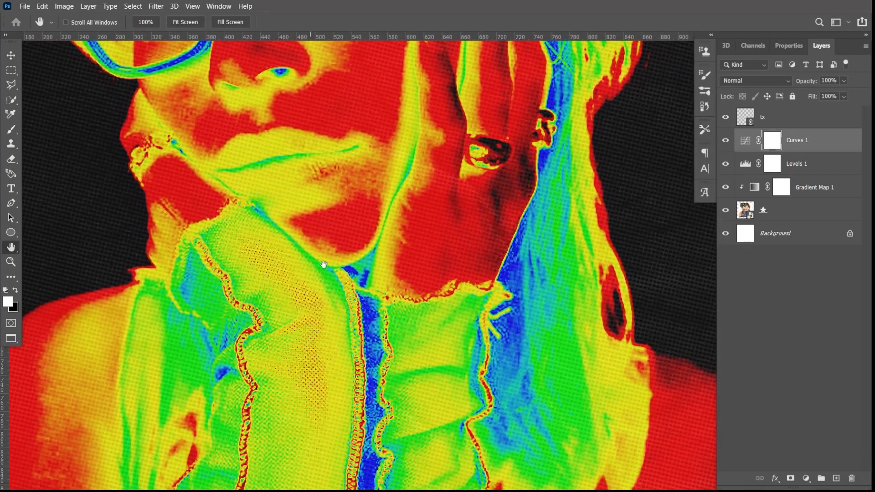
drag(329, 291, 330, 356)
key(ctrl+minus)
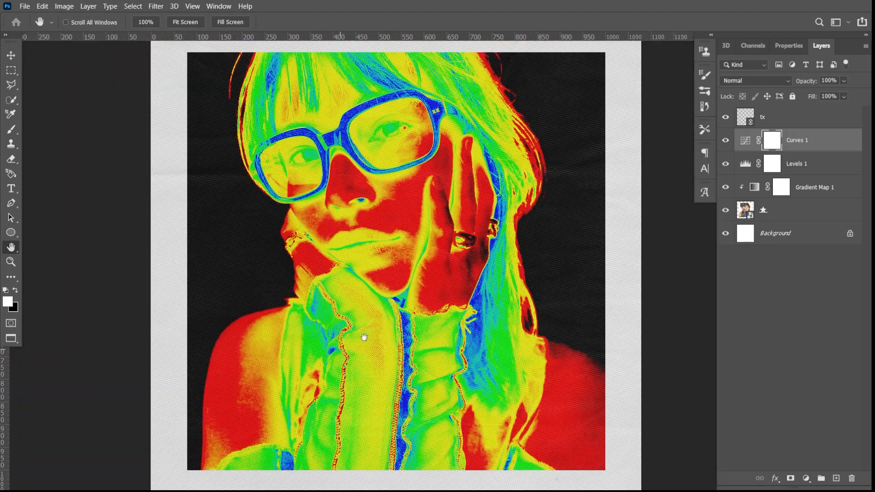